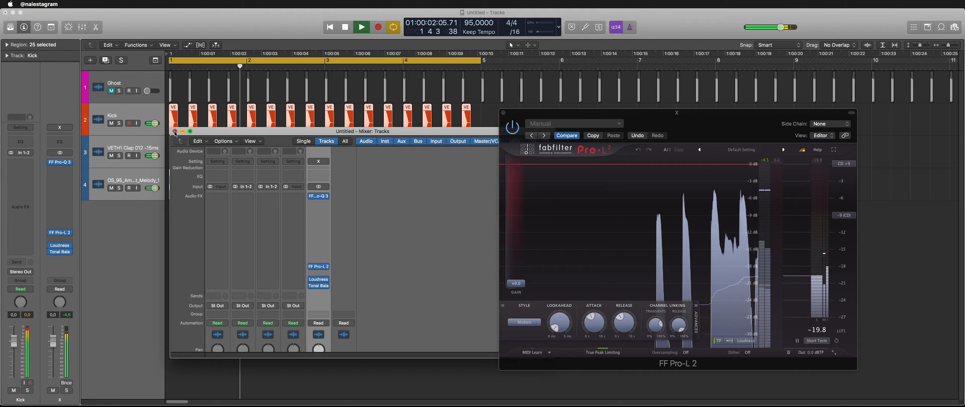
- Close the mixer window, then stop playback and select the OS_95 scat melody track
{"action": "left_click", "coordinate": [175, 131]}
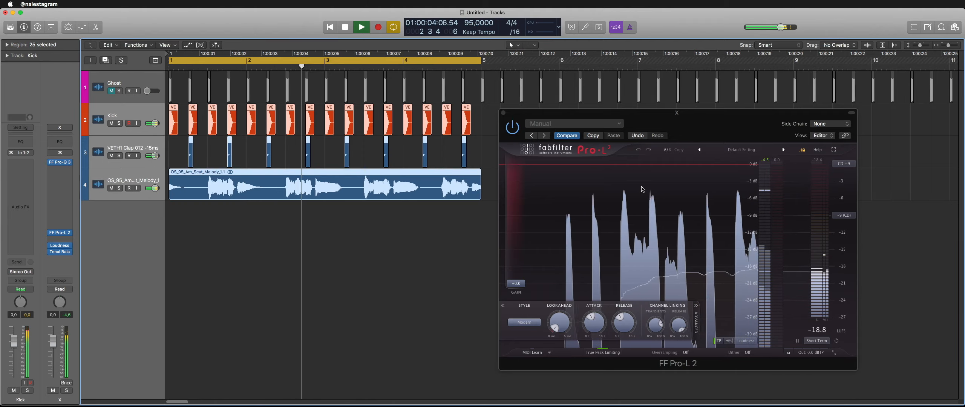
{"action": "key", "text": "space"}
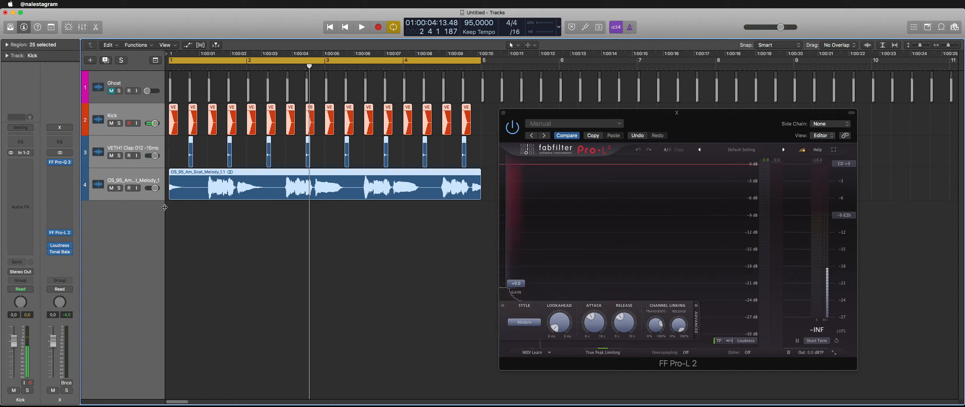
{"action": "left_click", "coordinate": [144, 180]}
{"action": "left_click", "coordinate": [334, 227]}
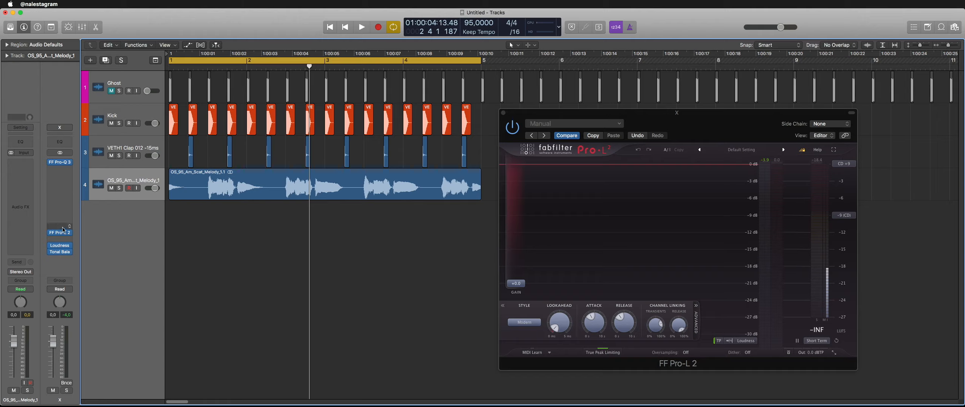
- Play the loop and set the gain of the output channel's Pro-L 2 limiter to +10 dB
{"action": "mouse_move", "coordinate": [62, 235]}
{"action": "key", "text": "space"}
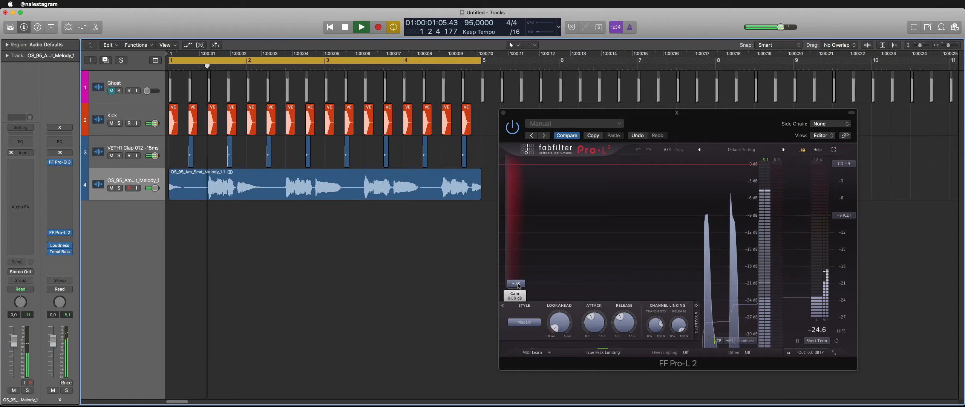
{"action": "left_click_drag", "start_coordinate": [516, 283], "coordinate": [524, 244]}
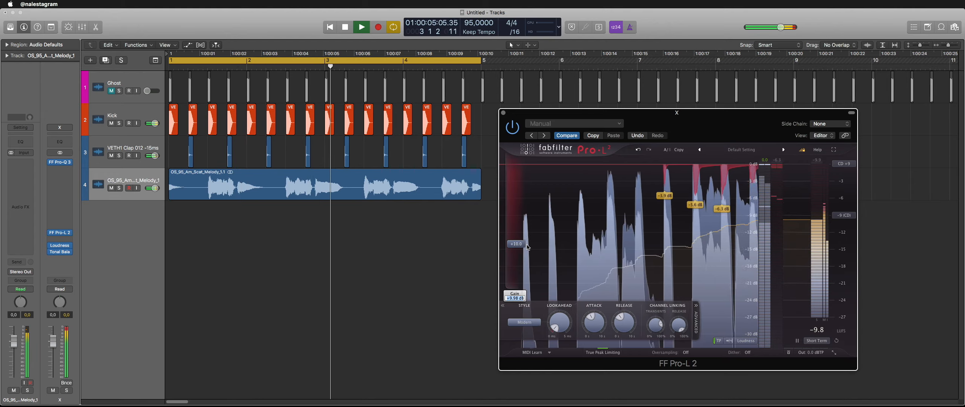
{"action": "type", "text": "10"}
{"action": "key", "text": "Return"}
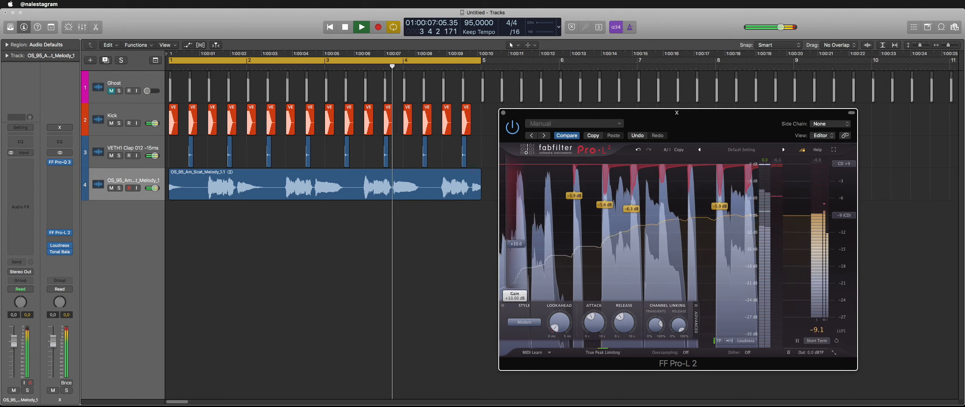
{"action": "left_click", "coordinate": [386, 278]}
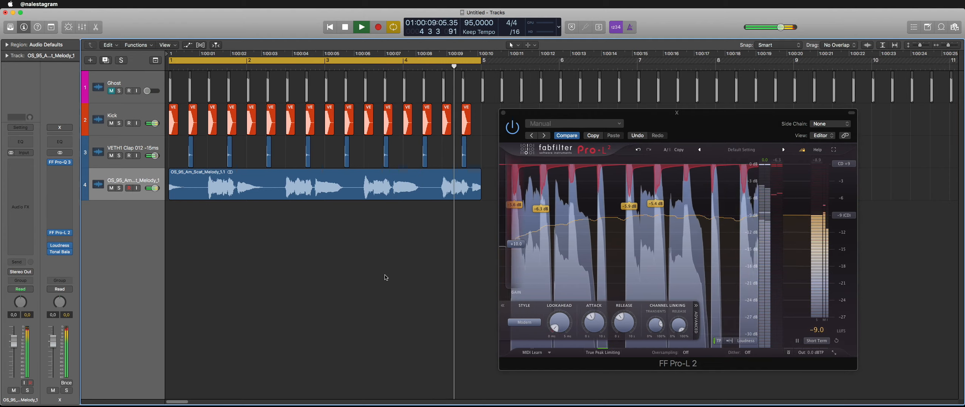
{"action": "key", "text": "space"}
- Try the Punchy limiting style in Pro-L 2 and settle on Transparent
{"action": "left_click", "coordinate": [524, 323]}
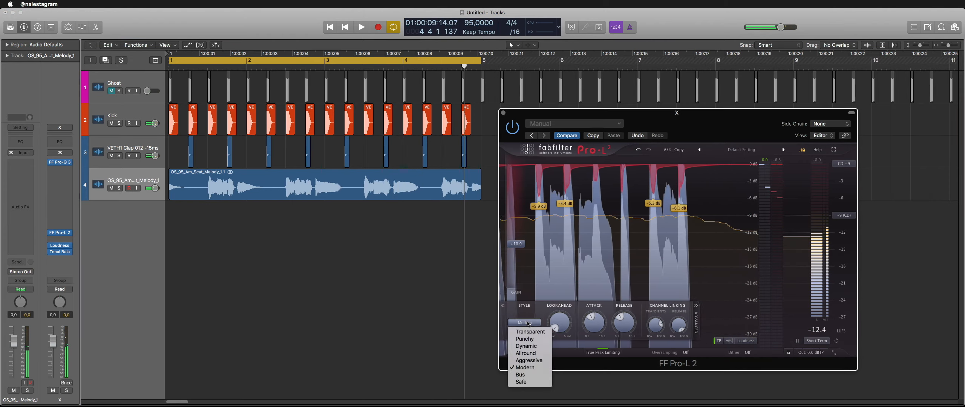
{"action": "left_click", "coordinate": [524, 339]}
{"action": "left_click", "coordinate": [524, 322]}
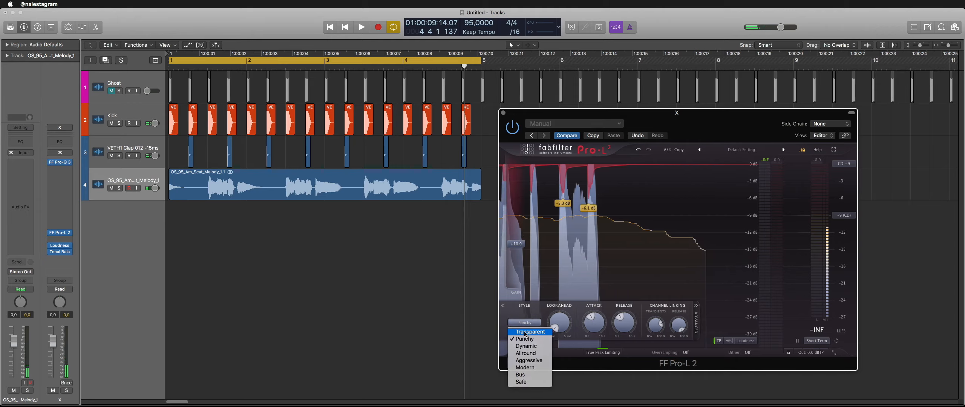
{"action": "left_click", "coordinate": [527, 331]}
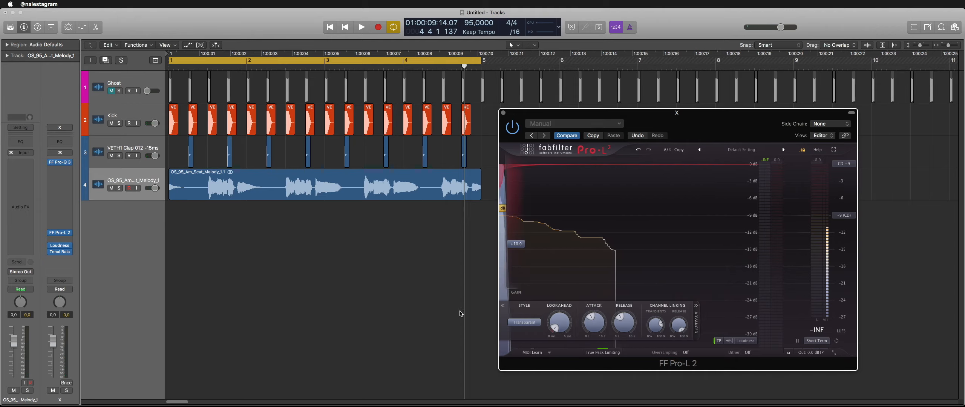
- Bounce the limited loop offline as a 24-bit, 44100 Hz Wave file named LIMITER and select its track
{"action": "key", "text": "super+b"}
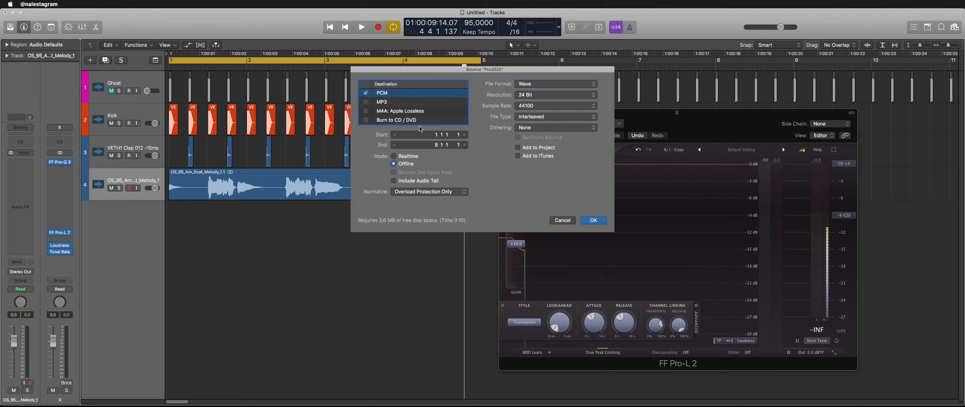
{"action": "key", "text": "Return"}
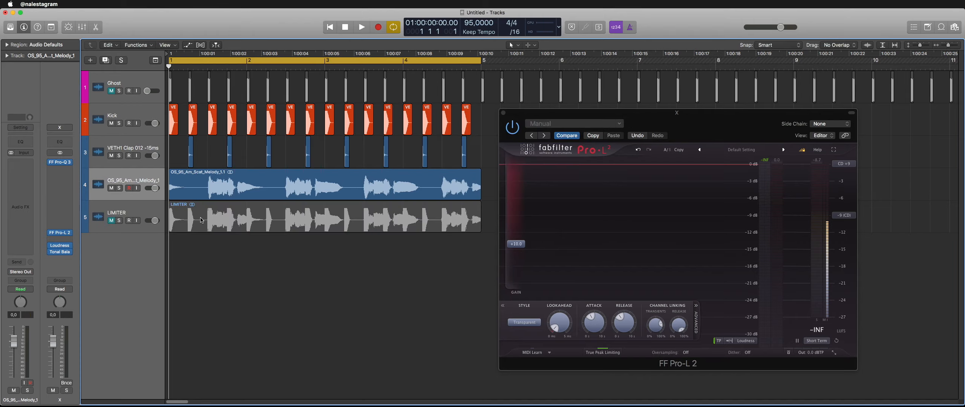
{"action": "left_click", "coordinate": [148, 208]}
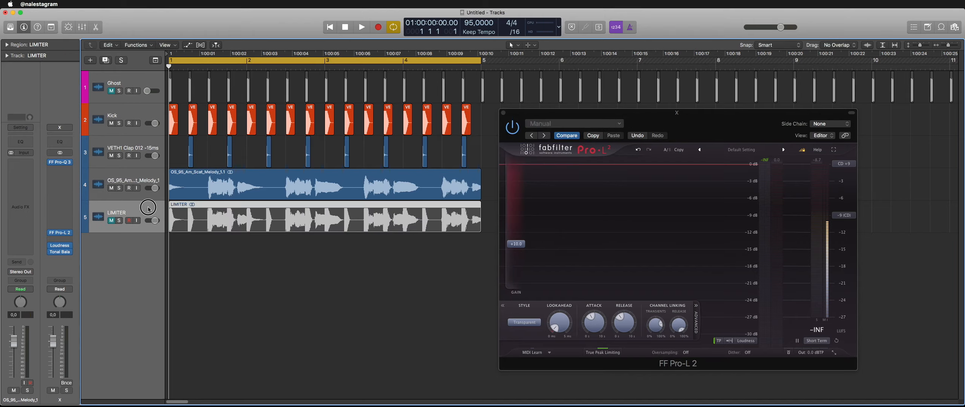
- Bypass Pro-L 2 on the output channel and bounce the unlimited loop as PREMASTER
{"action": "left_click", "coordinate": [112, 175]}
{"action": "left_click", "coordinate": [50, 234]}
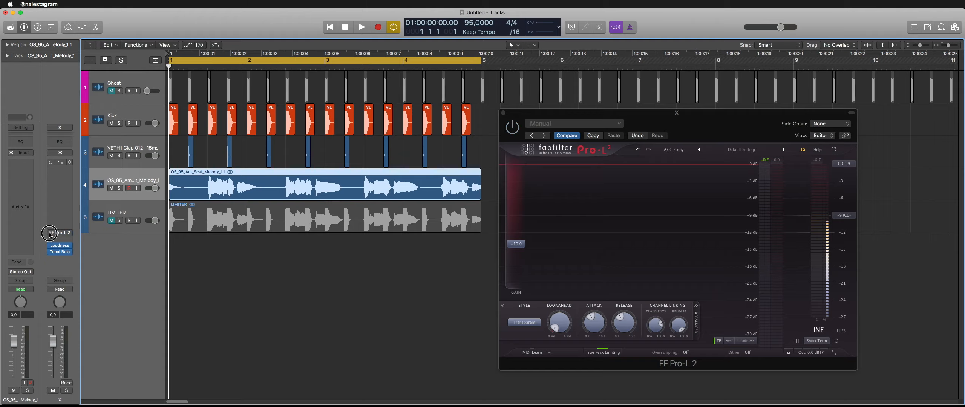
{"action": "left_click", "coordinate": [58, 162]}
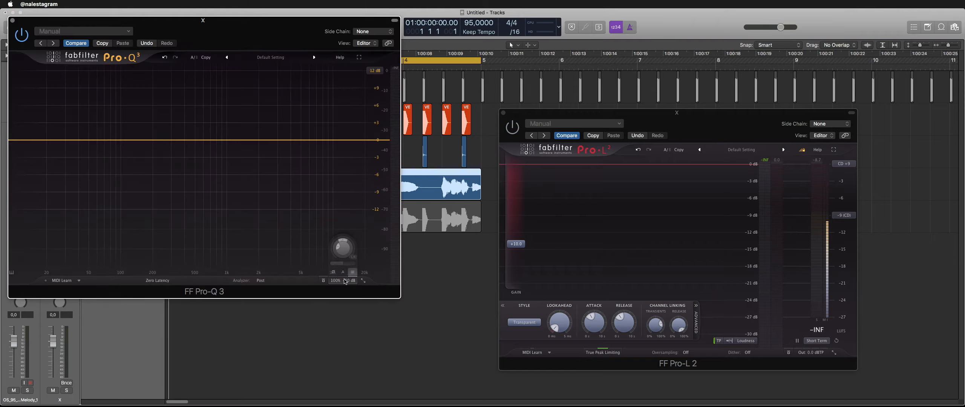
{"action": "left_click", "coordinate": [12, 21]}
{"action": "left_click", "coordinate": [326, 285]}
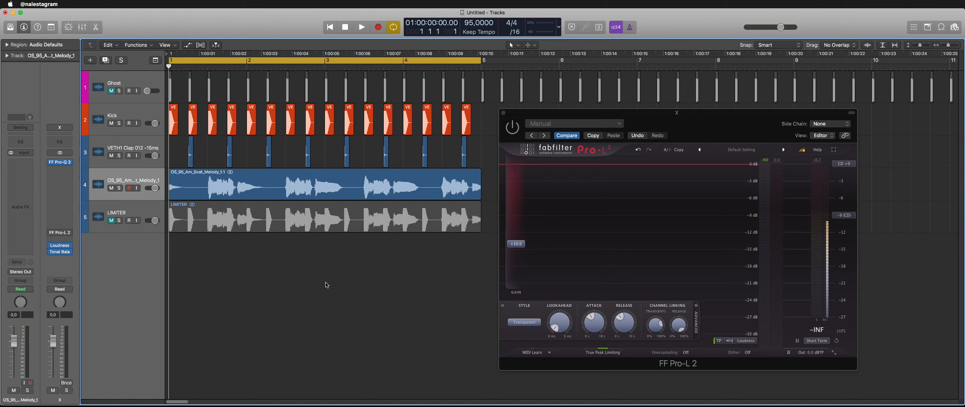
{"action": "key", "text": "super+b"}
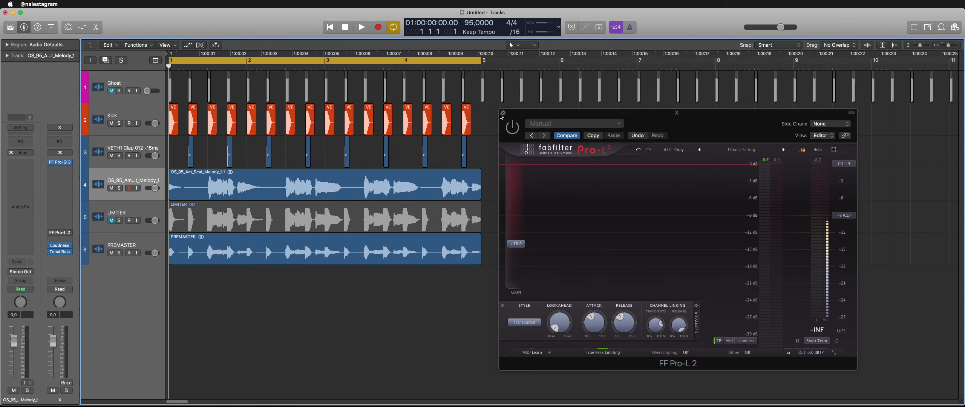
- Close the Pro-L 2 window, mute the melody, clap and Kick tracks, and unmute the LIMITER track
{"action": "left_click", "coordinate": [503, 113]}
{"action": "left_click_drag", "start_coordinate": [112, 190], "coordinate": [111, 123]}
{"action": "left_click", "coordinate": [112, 220]}
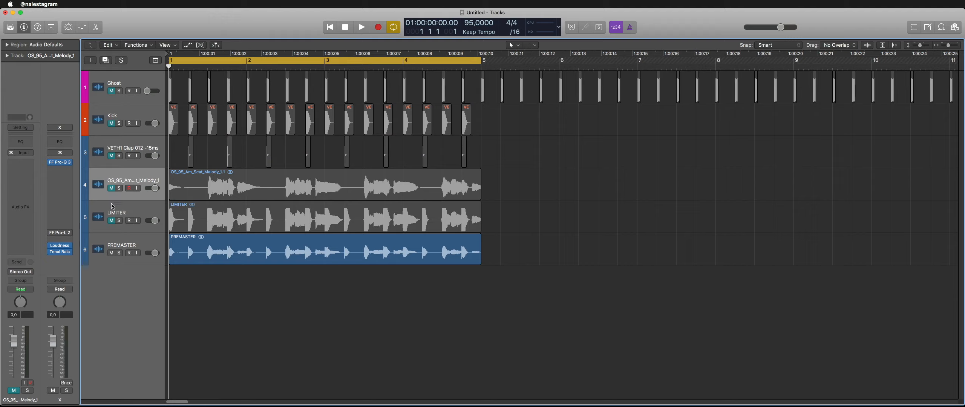
{"action": "left_click", "coordinate": [129, 204]}
- Insert a stereo Gain plug-in on the PREMASTER track
{"action": "left_click", "coordinate": [125, 242]}
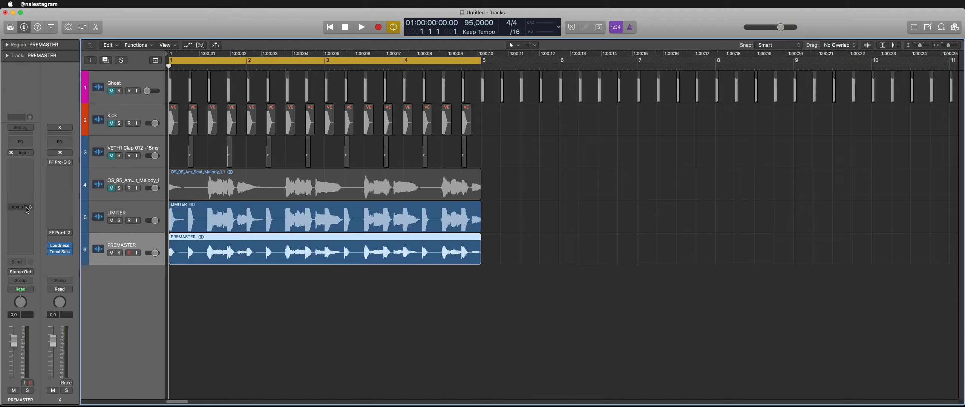
{"action": "left_click", "coordinate": [23, 238]}
{"action": "mouse_move", "coordinate": [42, 267]}
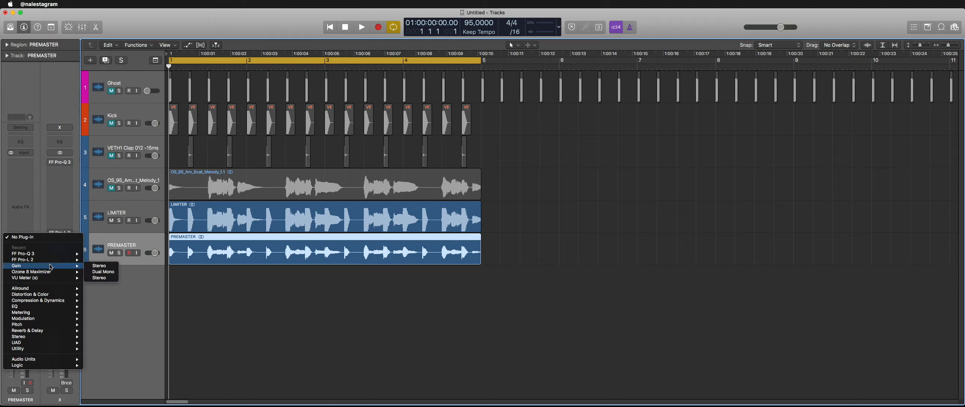
{"action": "left_click", "coordinate": [99, 267]}
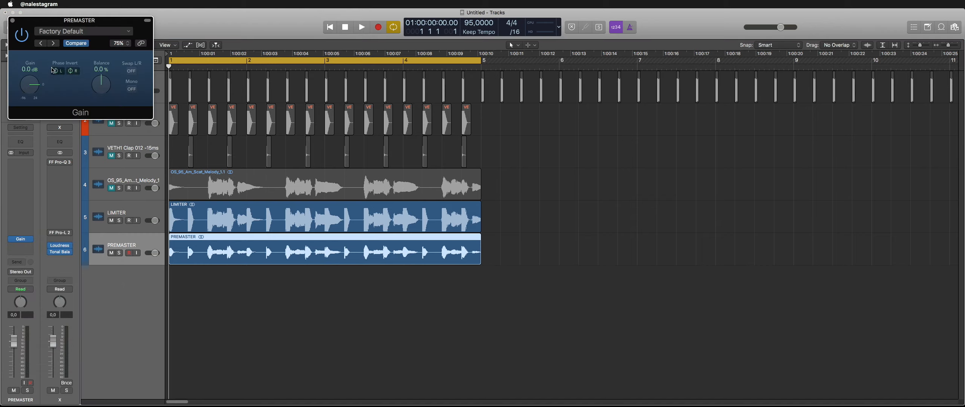
{"action": "left_click", "coordinate": [12, 20]}
- Insert a stereo FF Pro-L 2 on the PREMASTER track and set its style to Transparent
{"action": "left_click", "coordinate": [21, 201]}
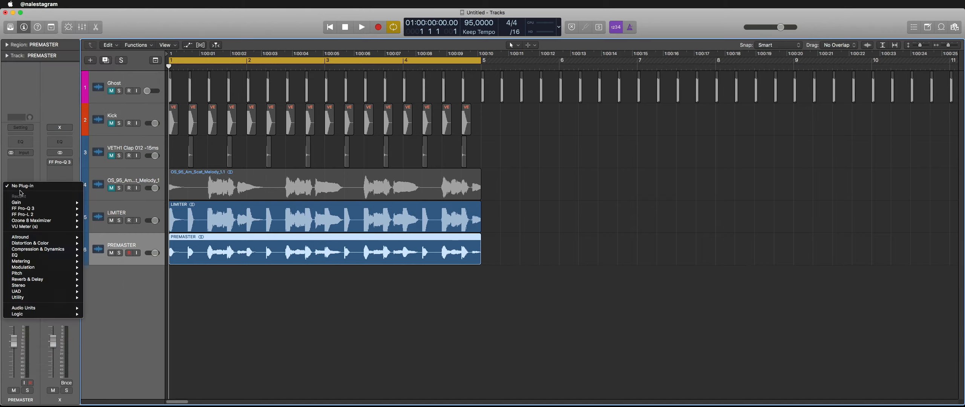
{"action": "mouse_move", "coordinate": [39, 214]}
{"action": "left_click", "coordinate": [99, 215]}
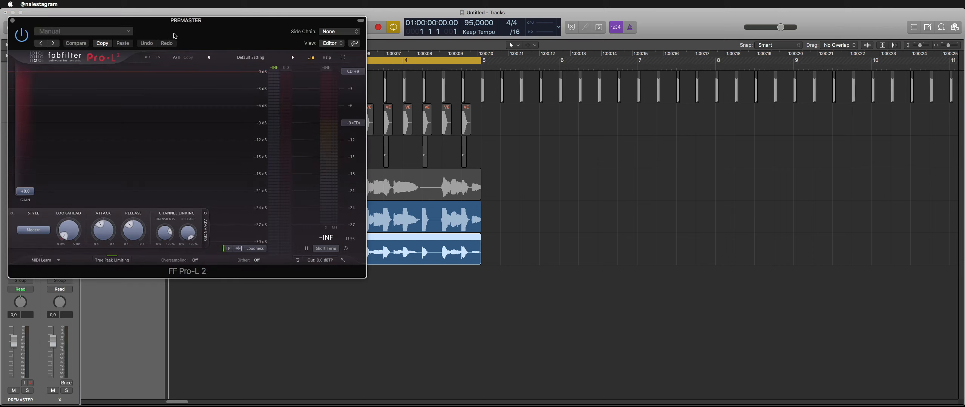
{"action": "left_click_drag", "start_coordinate": [189, 12], "coordinate": [527, 60]}
{"action": "left_click", "coordinate": [381, 269]}
{"action": "left_click", "coordinate": [379, 278]}
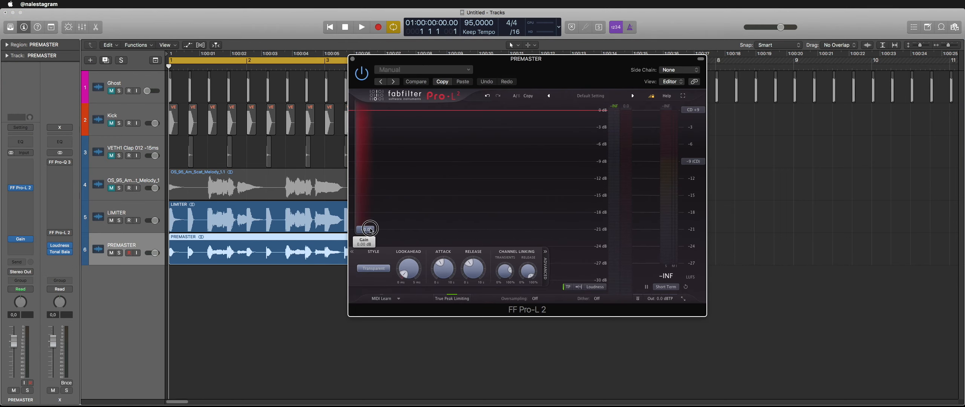
- Set the gain of the PREMASTER track's Pro-L 2 to 10 dB and close the plug-in window
{"action": "double_click", "coordinate": [365, 230]}
{"action": "type", "text": "10"}
{"action": "key", "text": "Return"}
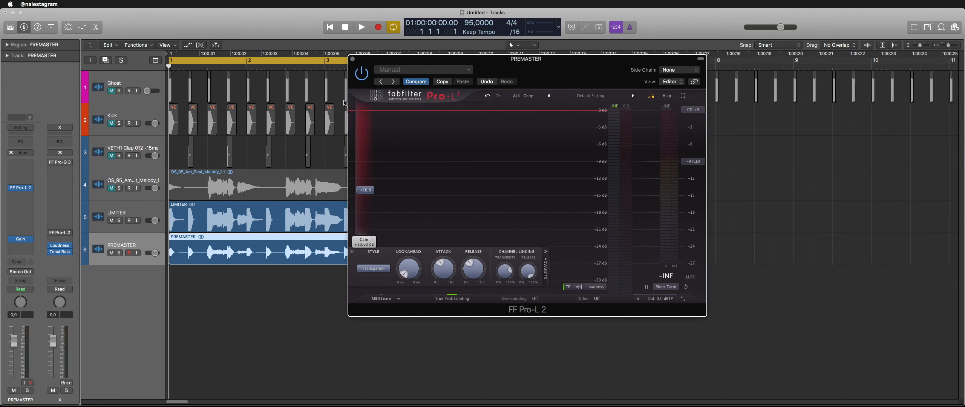
{"action": "left_click", "coordinate": [353, 59]}
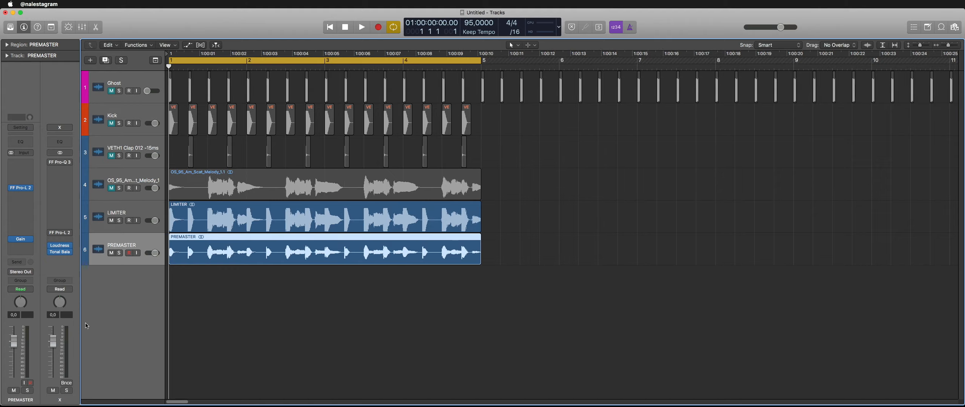
- Play the LIMITER and PREMASTER tracks together to compare them, and stop playback
{"action": "left_click", "coordinate": [340, 307]}
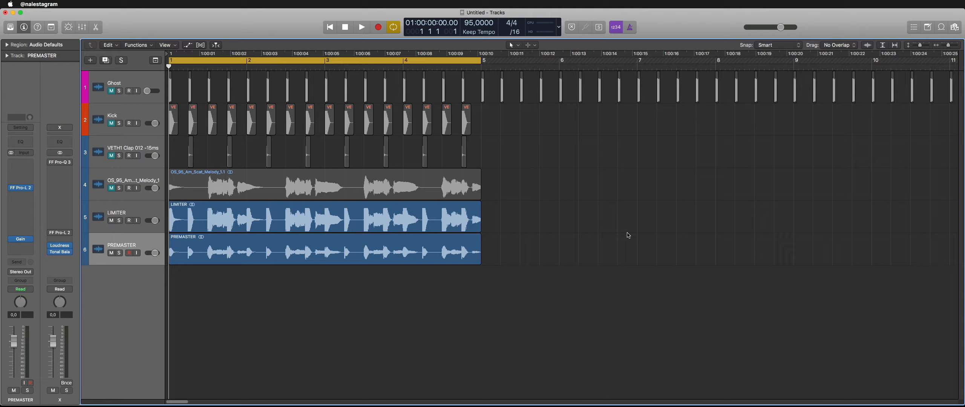
{"action": "key", "text": "space"}
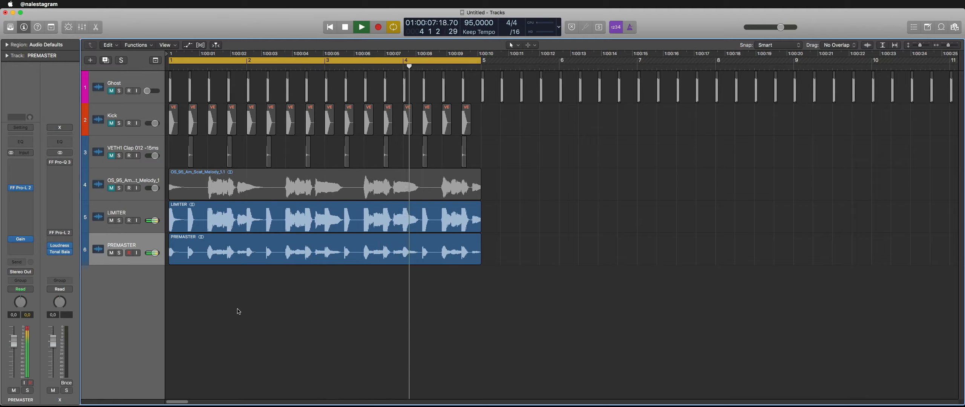
{"action": "key", "text": "space"}
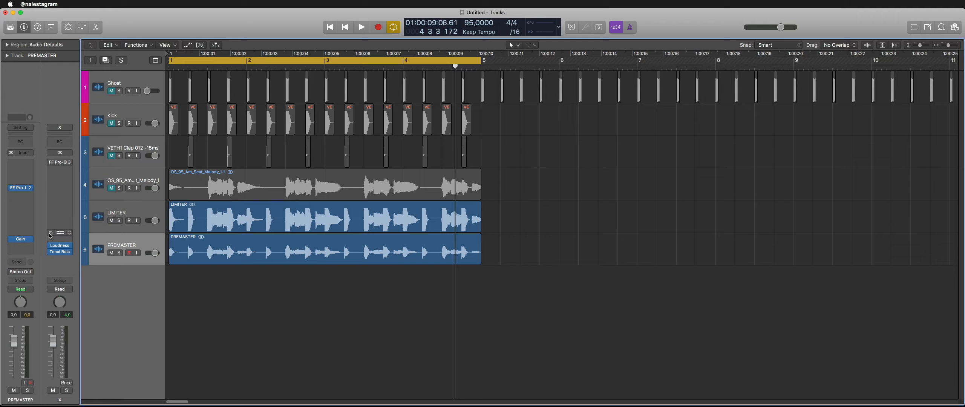
- Open the bounce settings and examine the Normalize options Off, Overload Protection Only and On
{"action": "key", "text": "super+b"}
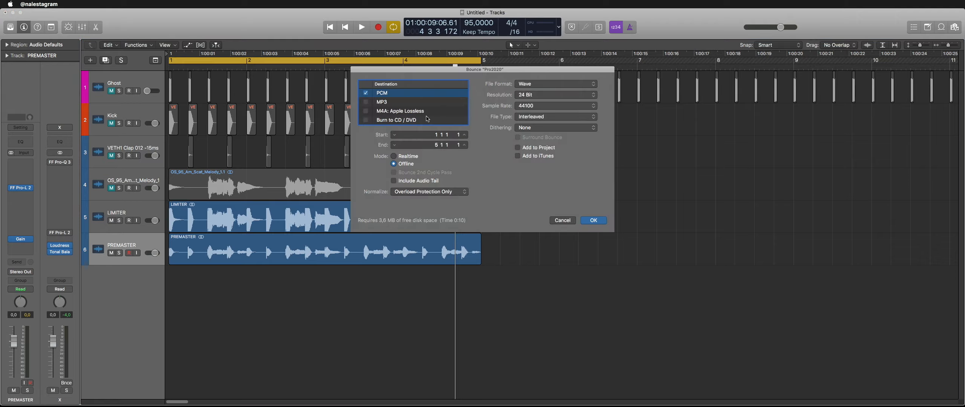
{"action": "left_click", "coordinate": [408, 194]}
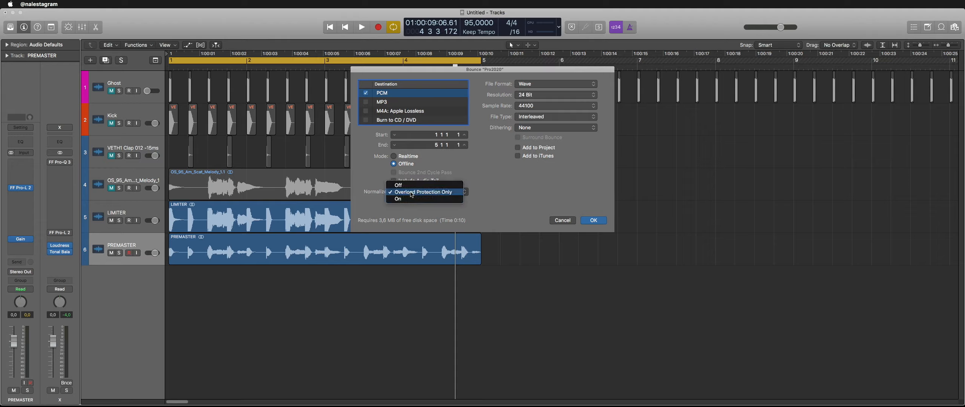
{"action": "left_click", "coordinate": [411, 194]}
{"action": "left_click", "coordinate": [418, 194]}
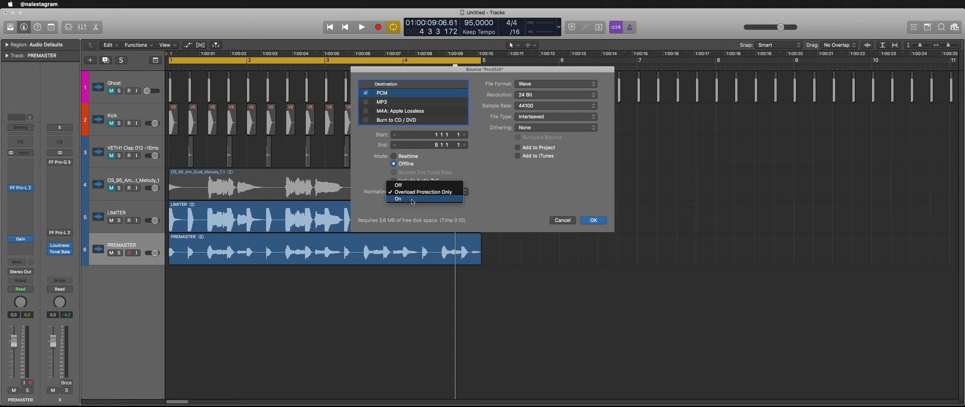
{"action": "left_click", "coordinate": [418, 193]}
{"action": "left_click", "coordinate": [418, 194]}
{"action": "left_click", "coordinate": [445, 203]}
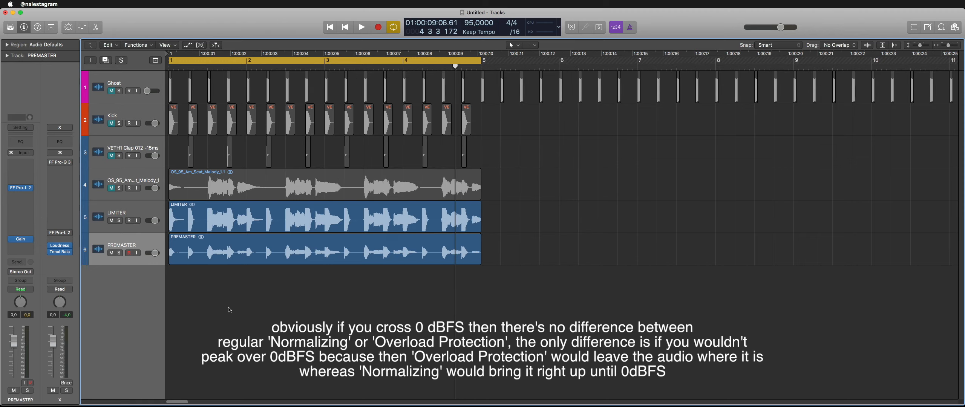
- Mute the LIMITER and PREMASTER tracks and unmute the melody, clap and Kick tracks
{"action": "left_click", "coordinate": [111, 221]}
{"action": "left_click", "coordinate": [111, 253]}
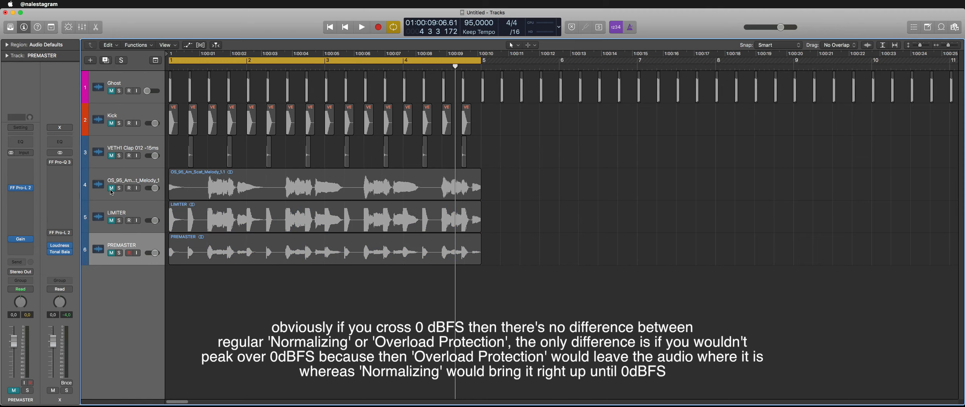
{"action": "left_click", "coordinate": [111, 188]}
{"action": "left_click", "coordinate": [111, 156]}
{"action": "left_click", "coordinate": [111, 123]}
{"action": "left_click", "coordinate": [113, 130]}
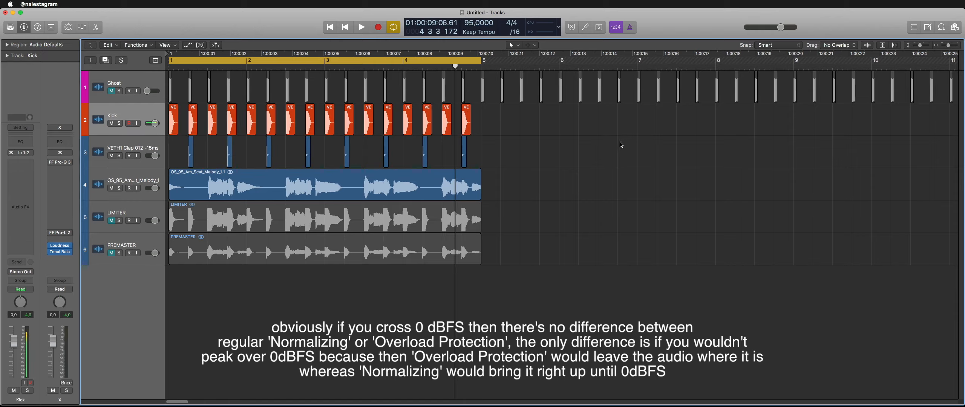
- Play back the unmuted loop and bounce it offline as a 24-bit Wave with Normalize set to Overload Protection Only
{"action": "key", "text": "space"}
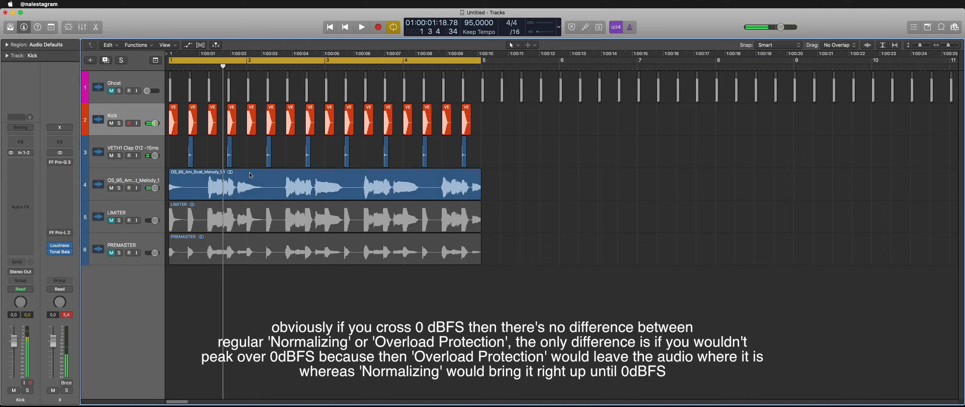
{"action": "key", "text": "super+b"}
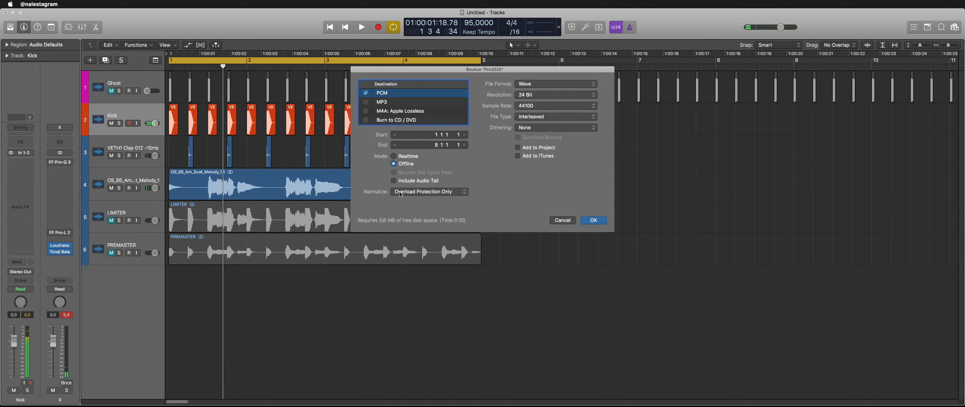
{"action": "left_click", "coordinate": [592, 220]}
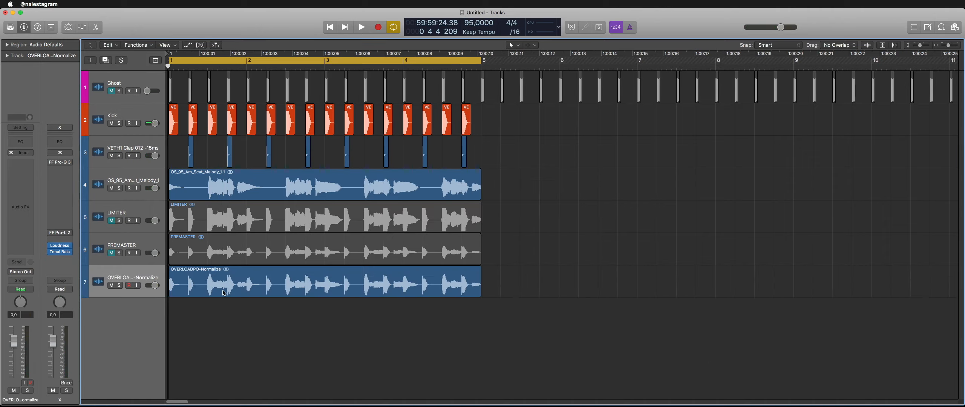
- Mute the melody, clap and Kick tracks and play the bounced OVERLOADPO-Normalize track to check its peak level
{"action": "left_click_drag", "start_coordinate": [111, 187], "coordinate": [111, 121]}
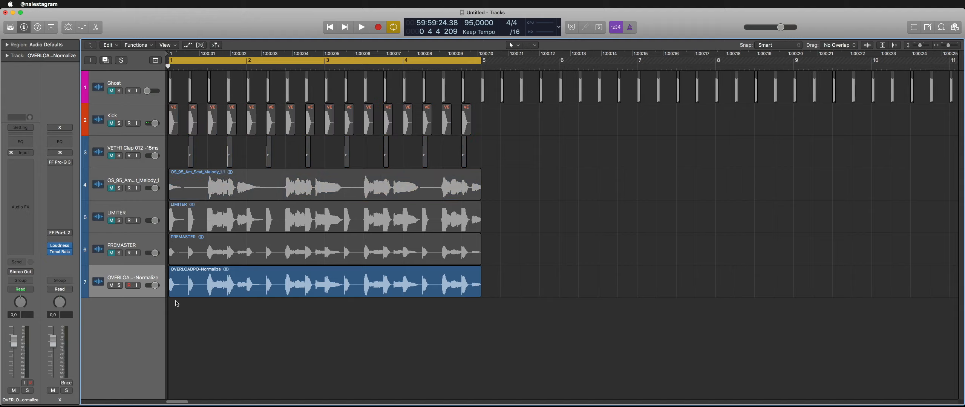
{"action": "key", "text": "space"}
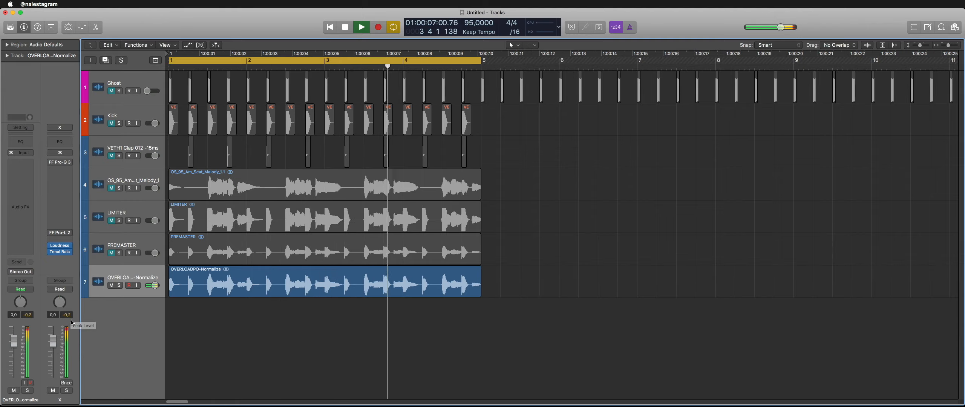
{"action": "key", "text": "space"}
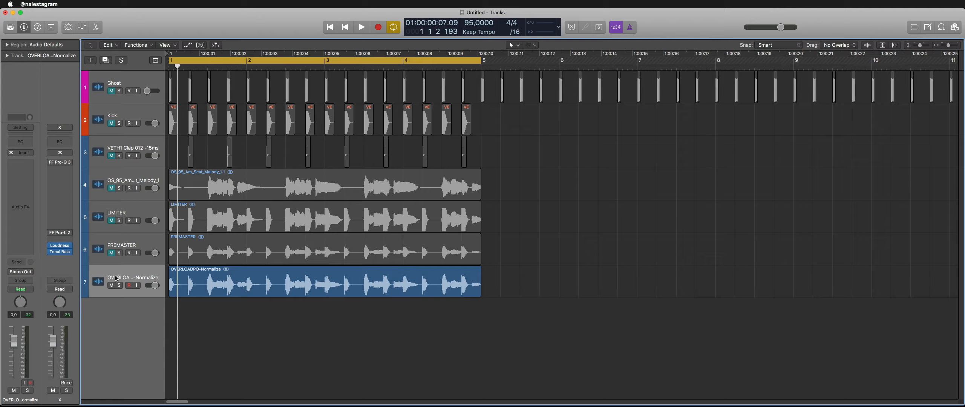
- Pull the OVERLOADPO-Normalize track's fader down to -10 dB and bring it back up to -0.3 dB
{"action": "left_click", "coordinate": [129, 270]}
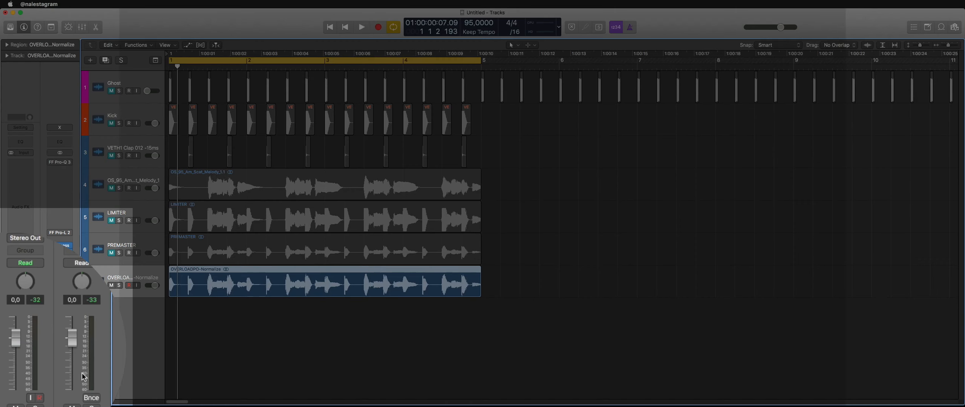
{"action": "left_click_drag", "start_coordinate": [13, 342], "coordinate": [13, 361]}
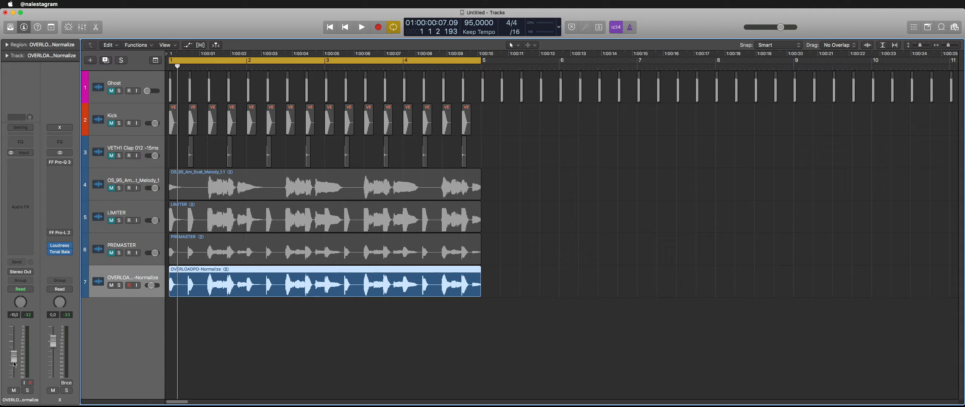
{"action": "left_click_drag", "start_coordinate": [14, 360], "coordinate": [14, 355]}
{"action": "left_click_drag", "start_coordinate": [11, 361], "coordinate": [10, 347]}
{"action": "left_click", "coordinate": [440, 346]}
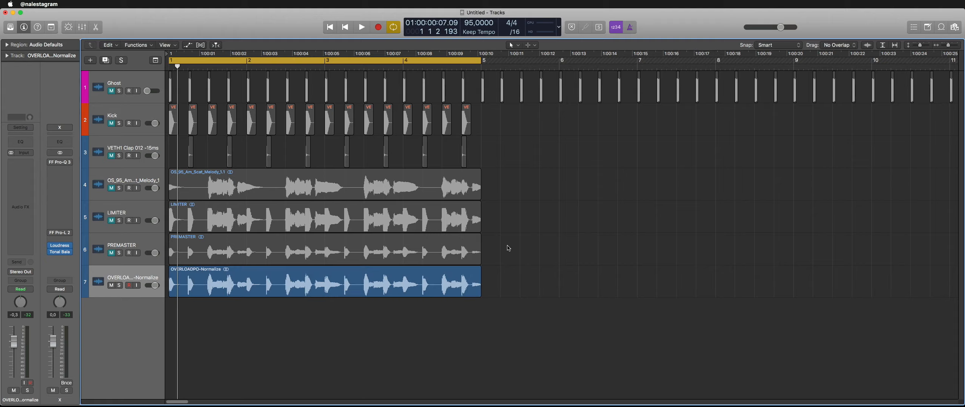
{"action": "double_click", "coordinate": [53, 315]}
{"action": "left_click", "coordinate": [327, 329]}
- Turn on the X bus's Pro-L 2 limiter and lower the Kick, clap and melody tracks together to -0.9 dB
{"action": "left_click", "coordinate": [51, 233]}
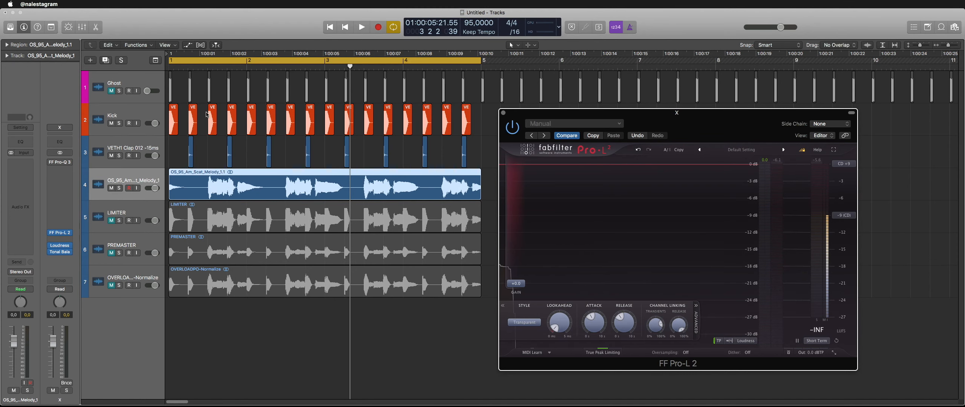
{"action": "left_click", "coordinate": [130, 108]}
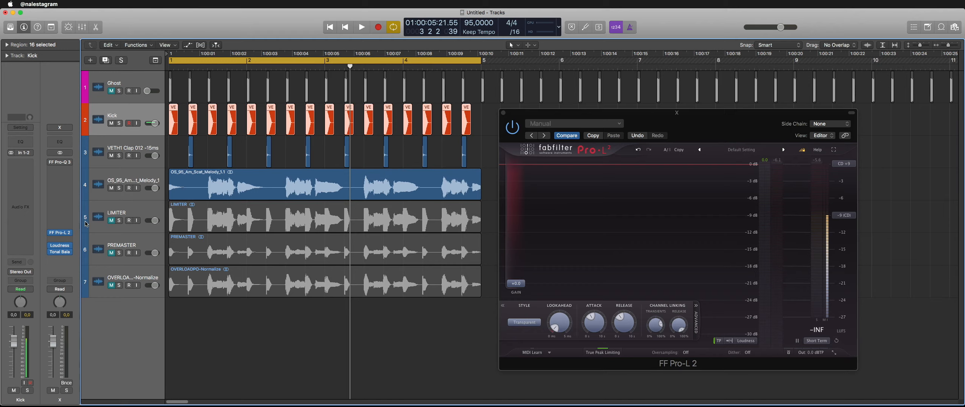
{"action": "left_click", "coordinate": [126, 166], "text": "shift"}
{"action": "key", "text": "x"}
{"action": "left_click_drag", "start_coordinate": [260, 297], "coordinate": [260, 299]}
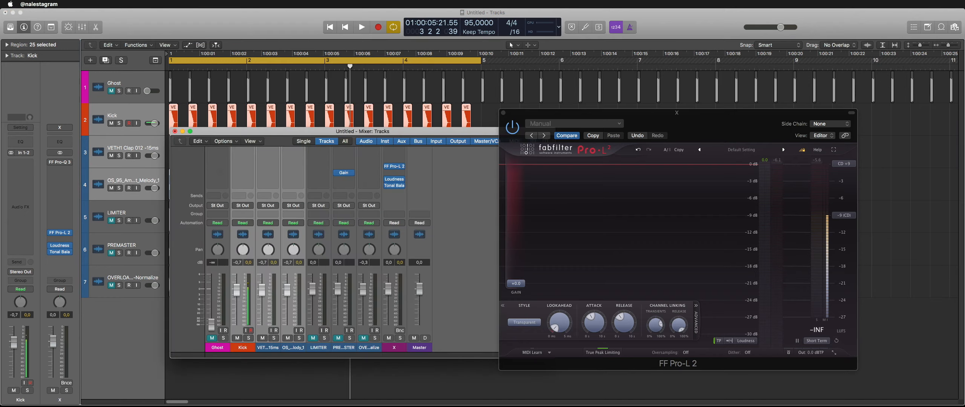
{"action": "left_click", "coordinate": [175, 131]}
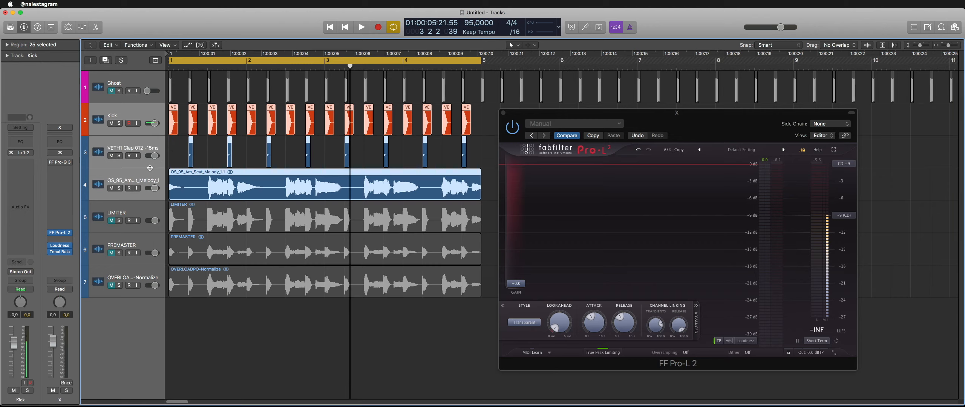
- Insert FabFilter Pro-C 2 on the melody track and set its side chain source to Ghost (Audio 1)
{"action": "left_click", "coordinate": [146, 170]}
{"action": "left_click", "coordinate": [19, 231]}
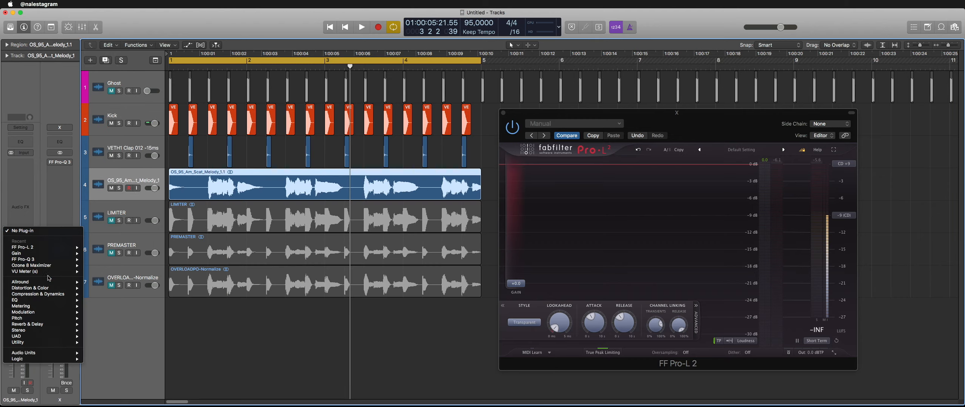
{"action": "mouse_move", "coordinate": [49, 295]}
{"action": "left_click", "coordinate": [150, 260]}
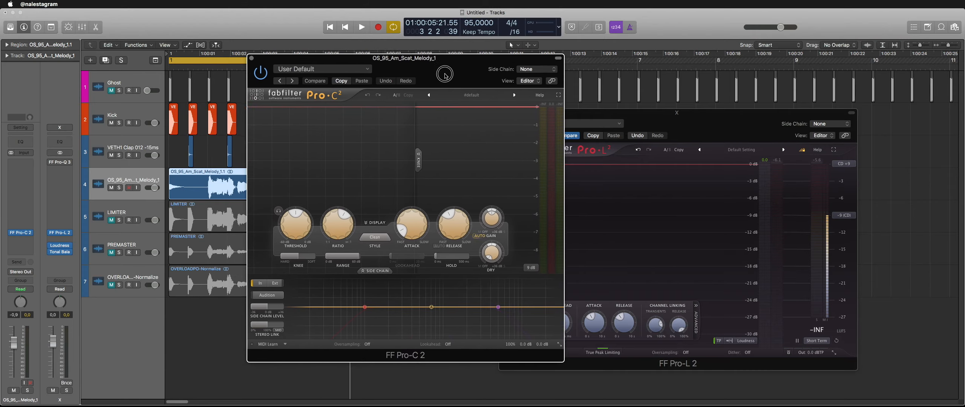
{"action": "left_click_drag", "start_coordinate": [445, 75], "coordinate": [525, 82]}
{"action": "left_click", "coordinate": [617, 77]}
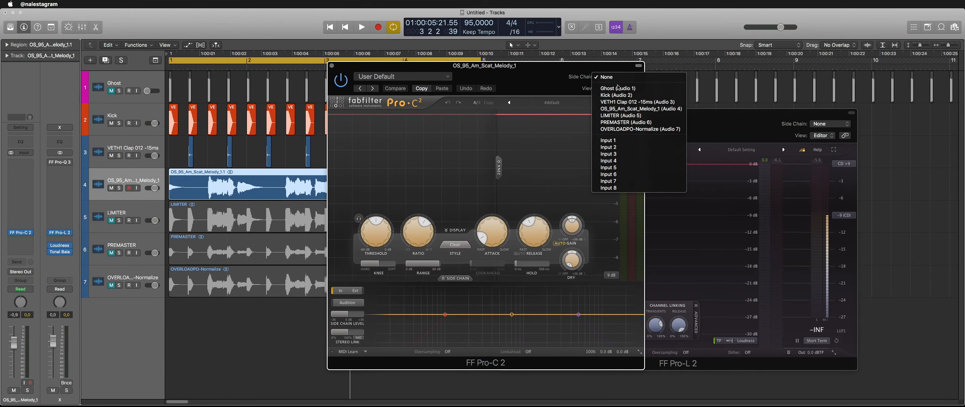
{"action": "left_click", "coordinate": [622, 89]}
- Check the Ghost trigger regions, switch Pro-C 2 to the external side chain without auto gain, and lower its threshold during playback
{"action": "left_click", "coordinate": [138, 78]}
{"action": "key", "text": "z"}
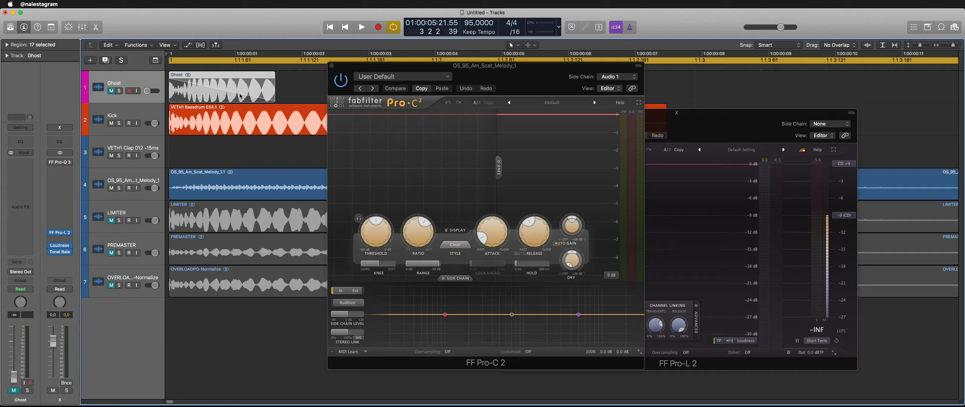
{"action": "key", "text": "z"}
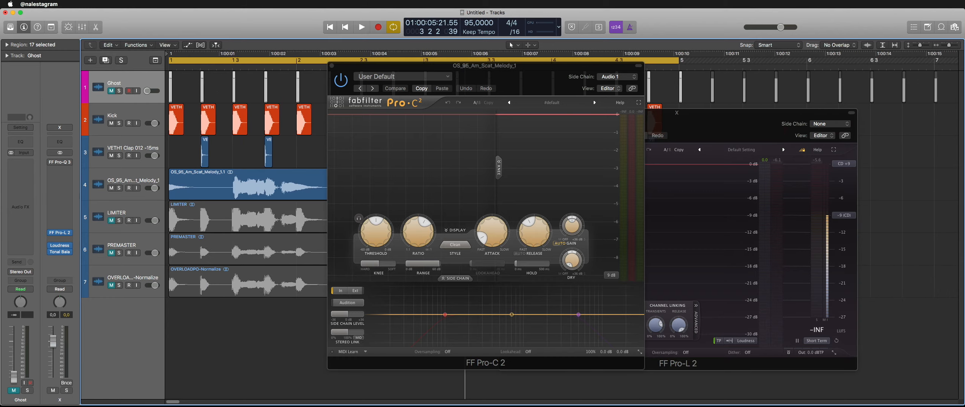
{"action": "left_click", "coordinate": [505, 230]}
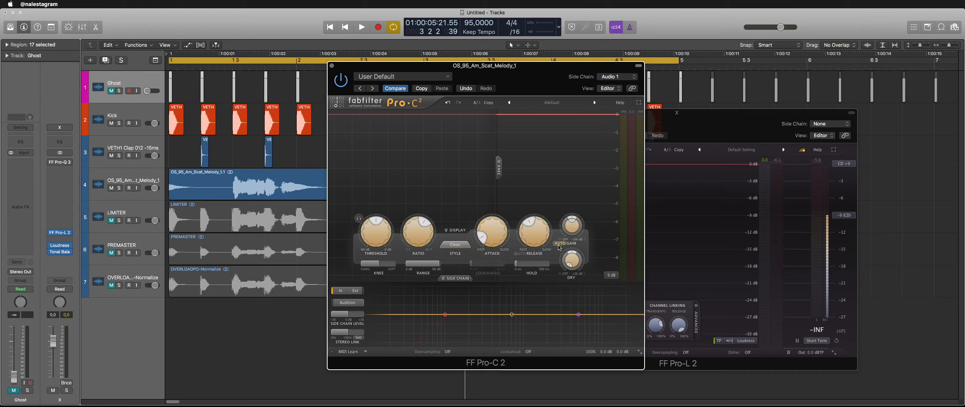
{"action": "left_click", "coordinate": [134, 179]}
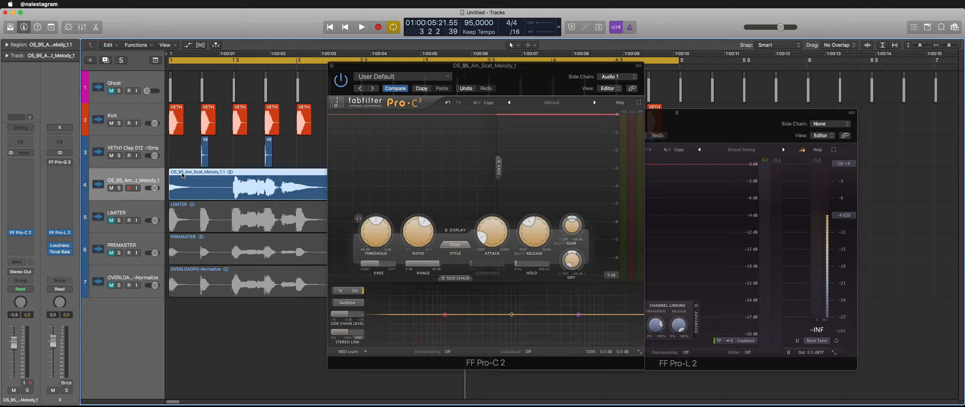
{"action": "key", "text": "space"}
{"action": "left_click", "coordinate": [382, 243]}
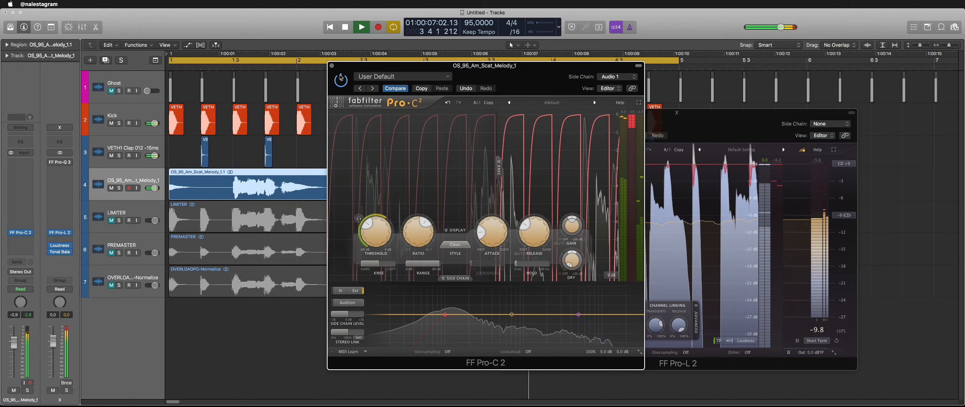
{"action": "key", "text": "space"}
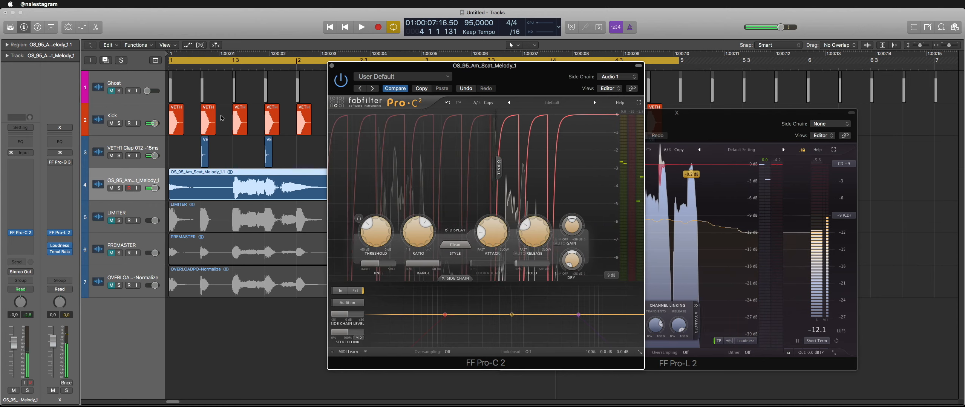
- Close the Pro-C 2 window and remove the plug-in from the melody track
{"action": "left_click_drag", "start_coordinate": [624, 238], "coordinate": [624, 237]}
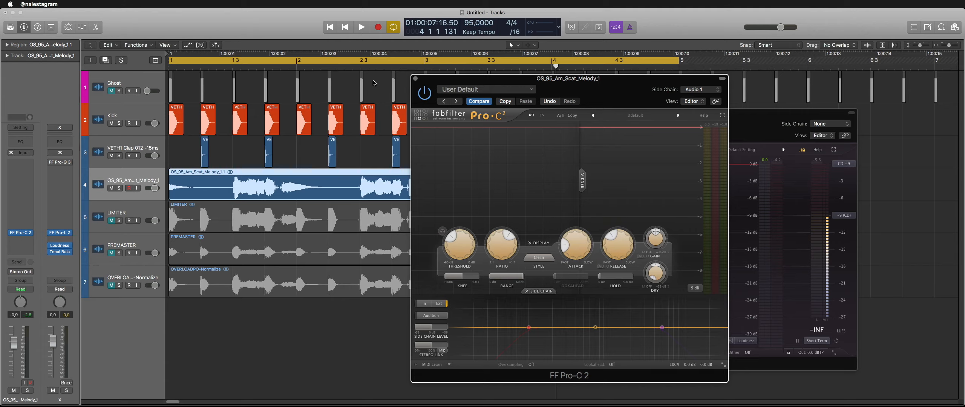
{"action": "left_click", "coordinate": [416, 78]}
{"action": "left_click", "coordinate": [30, 234]}
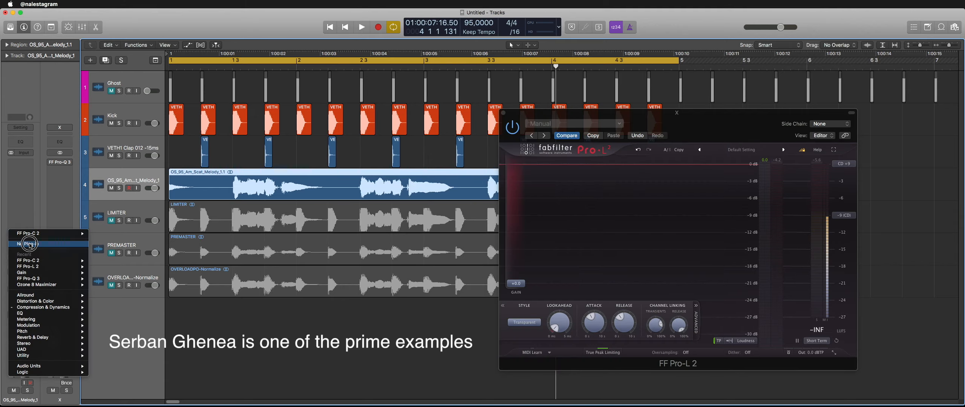
{"action": "left_click", "coordinate": [32, 234]}
{"action": "left_click", "coordinate": [300, 157]}
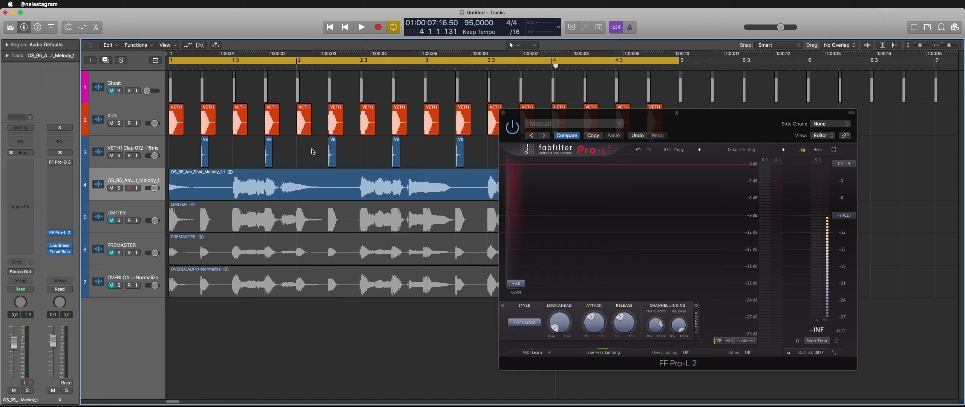
- Bypass the X bus's Pro-L 2, review the bounce settings without bouncing, and close the limiter window
{"action": "left_click", "coordinate": [51, 232]}
{"action": "key", "text": "super+b"}
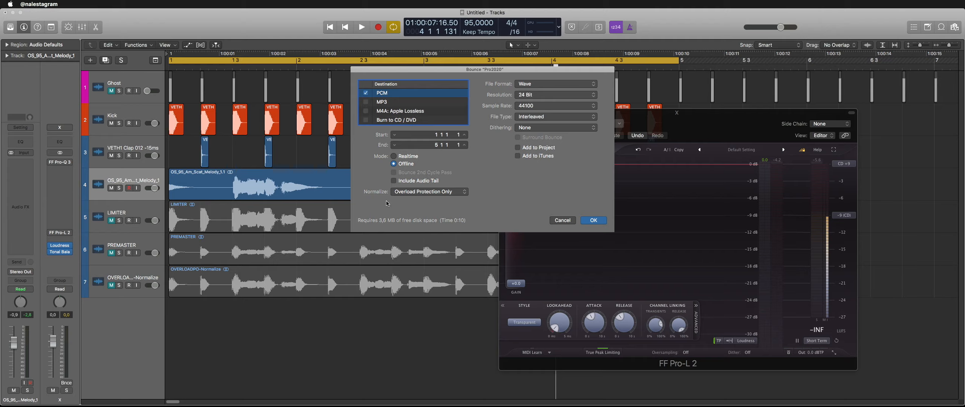
{"action": "left_click", "coordinate": [562, 220]}
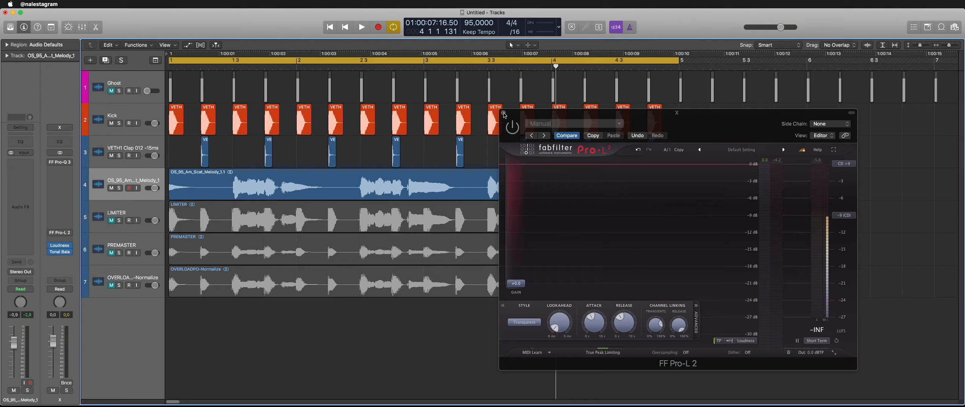
{"action": "left_click", "coordinate": [504, 114]}
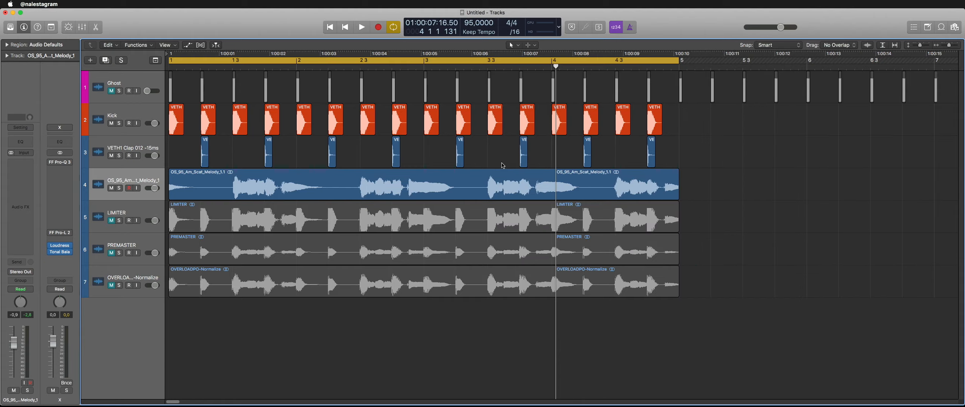